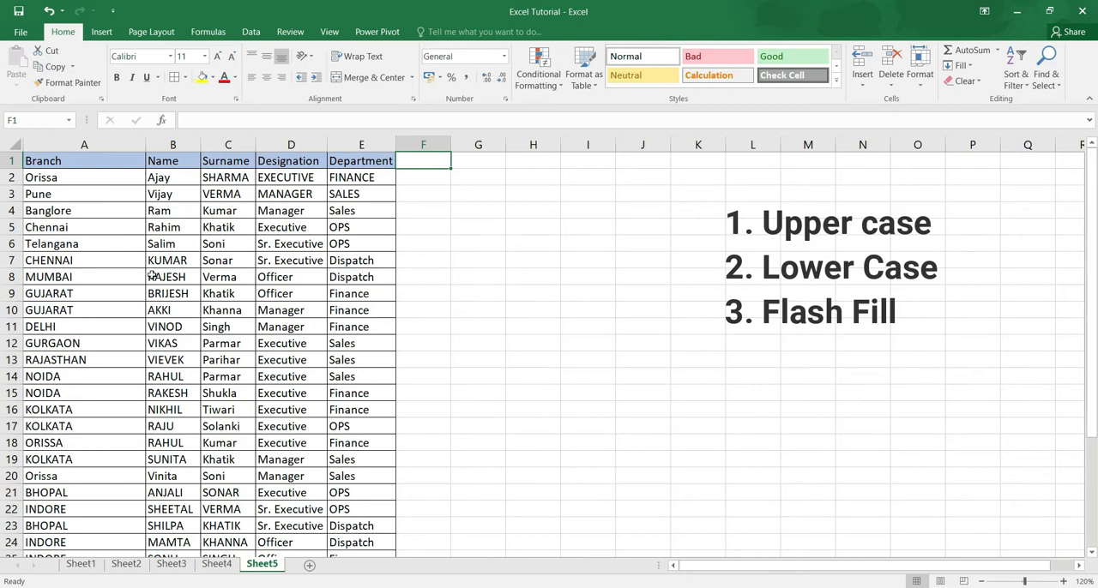
Step: Fill the branch cells A7:A19 with yellow and colour the text in A2:B6 red
drag(89, 259, 108, 457)
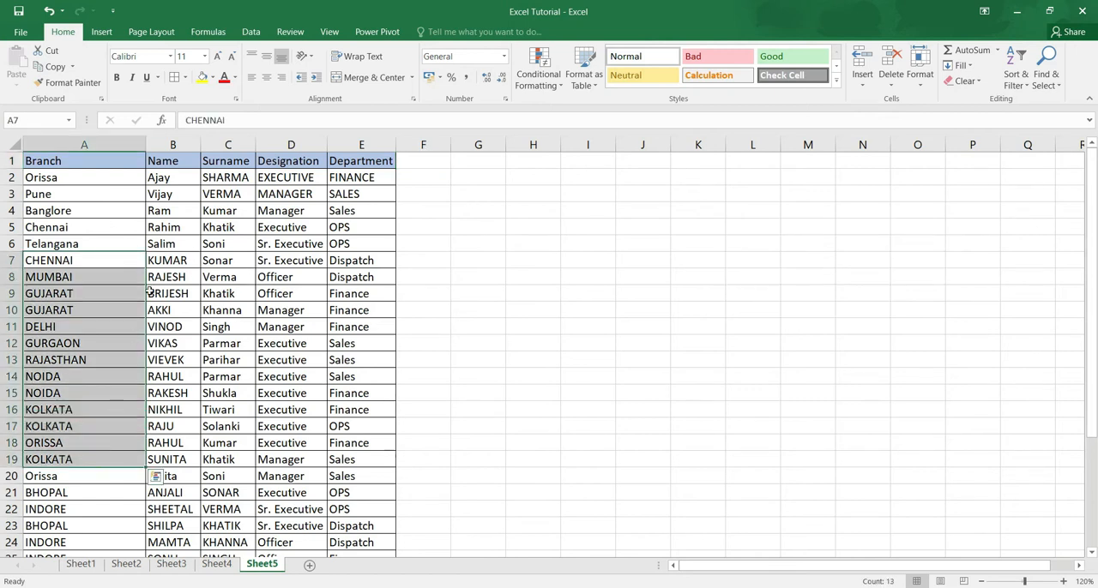
click(202, 77)
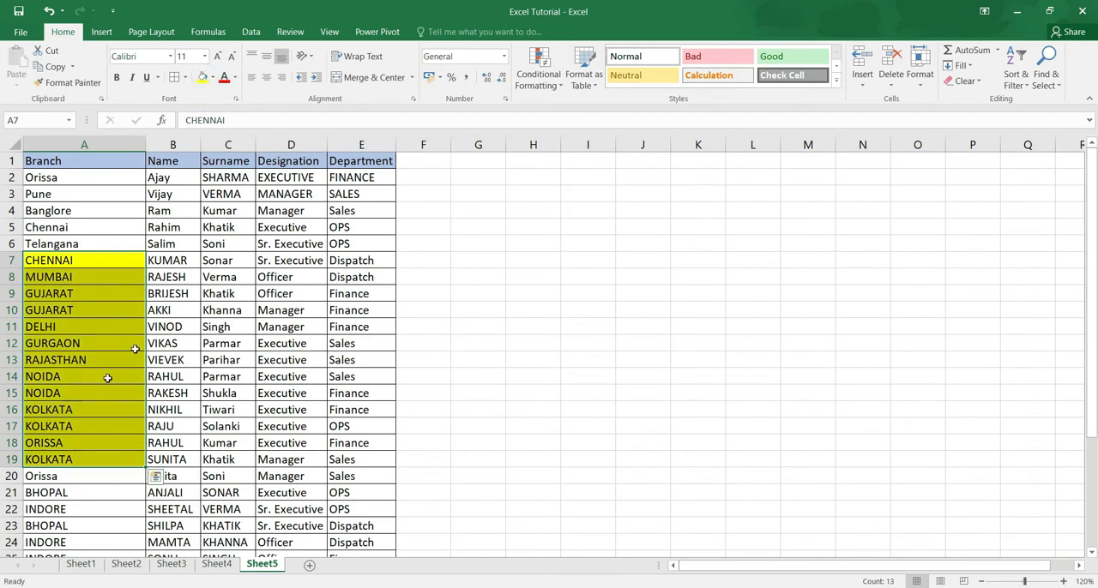
drag(86, 178, 163, 244)
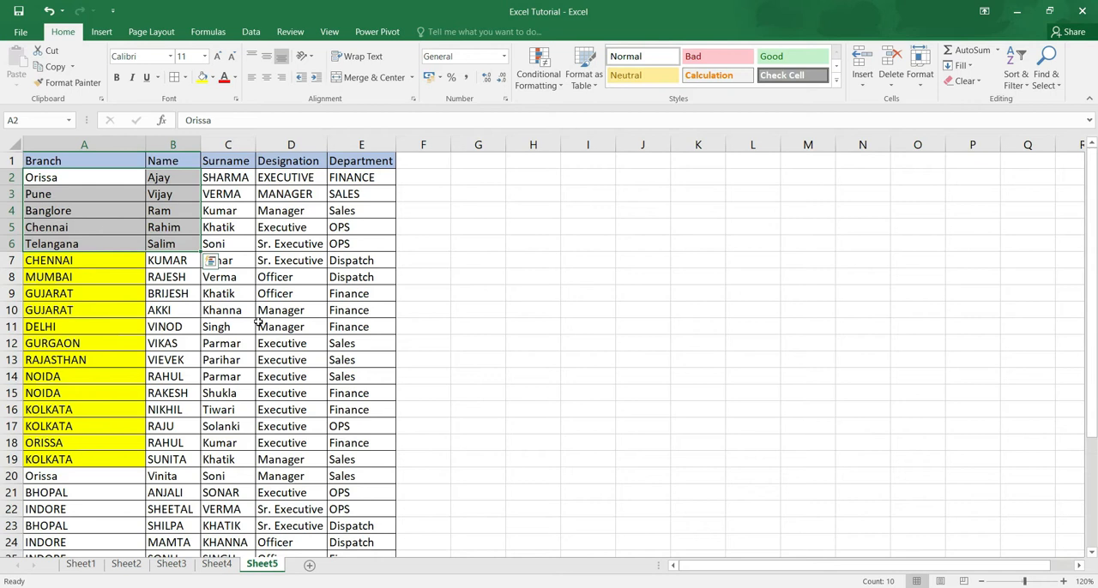
click(222, 84)
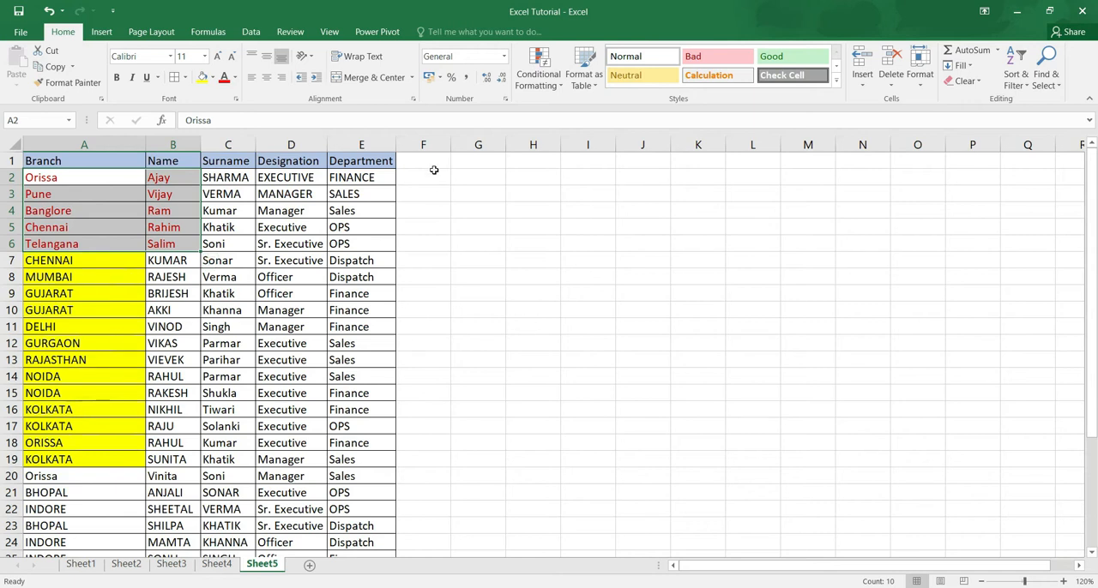
Step: Enter the formula =UPPER(A2) in cell G2 to convert the first branch name to uppercase
click(462, 177)
text(=)
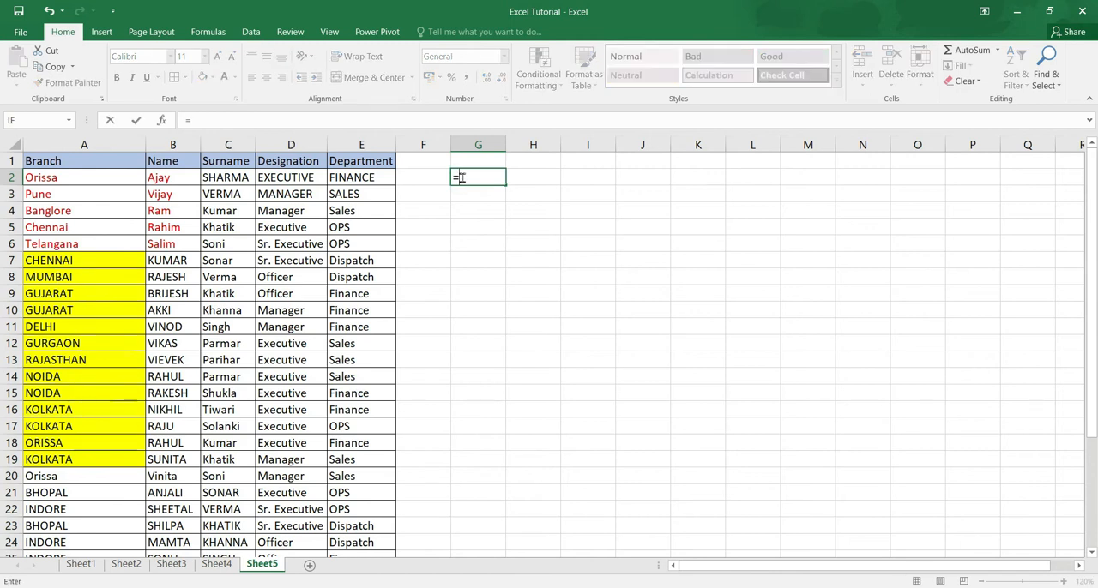
text(upper)
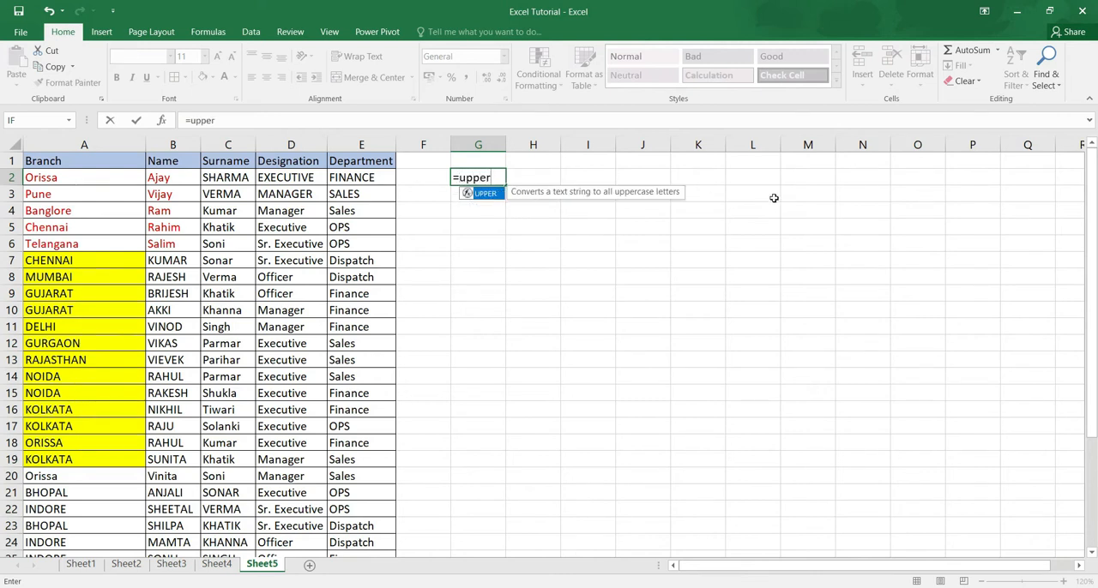
text(()
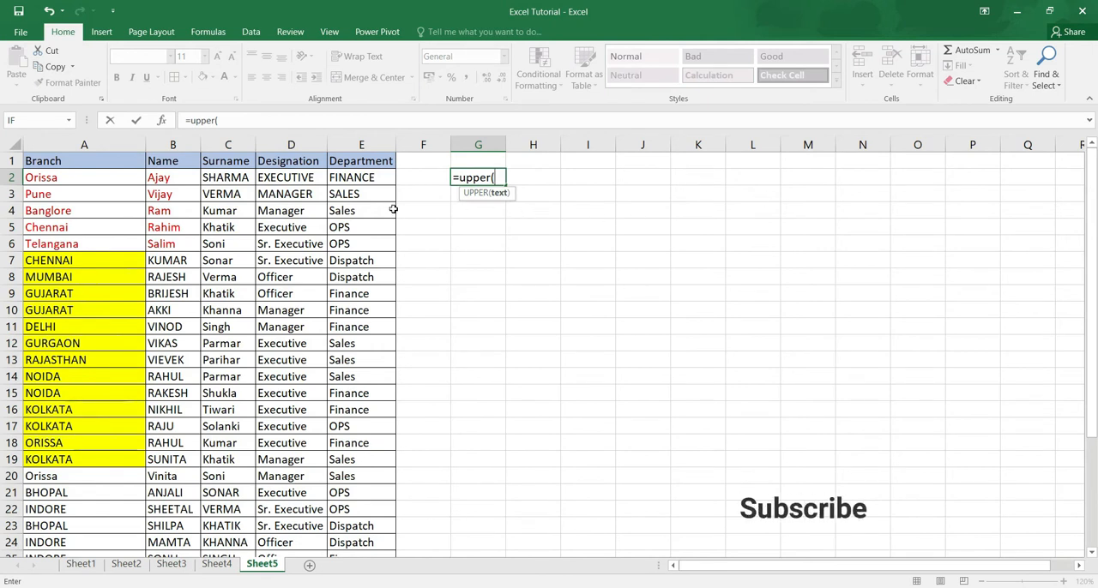
click(94, 177)
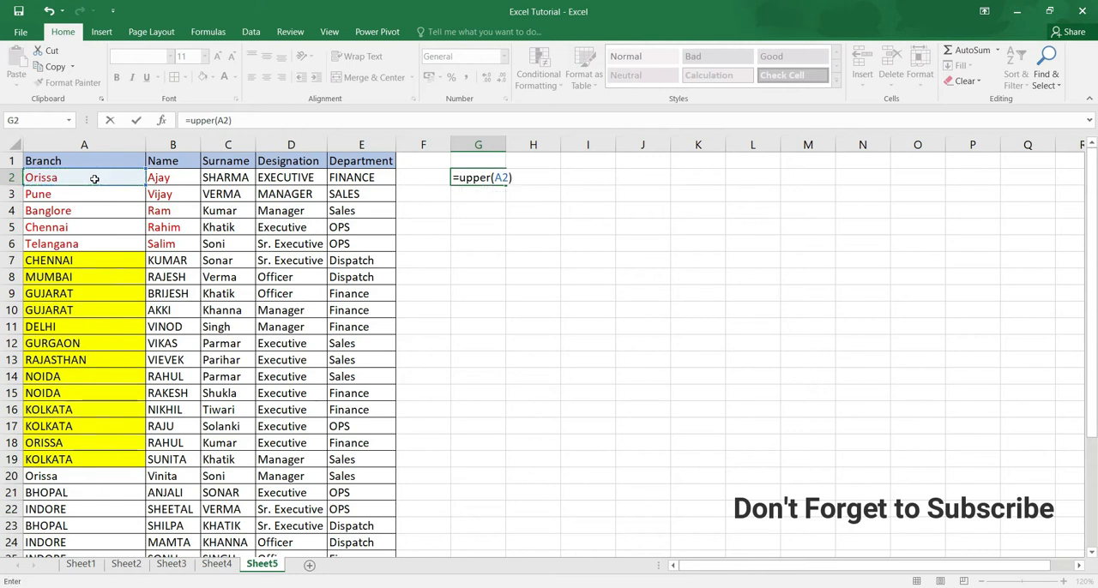
key(Return)
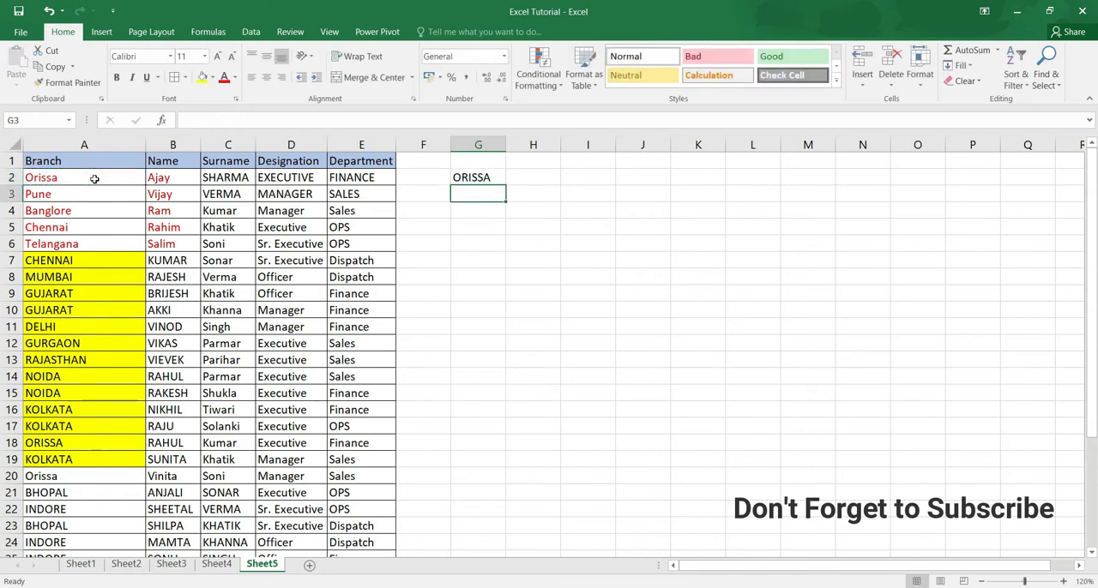
Step: Copy the UPPER formula from G2 down column G through row 33, the last data row
key(Up)
key(ctrl+c)
key(shift+Down)
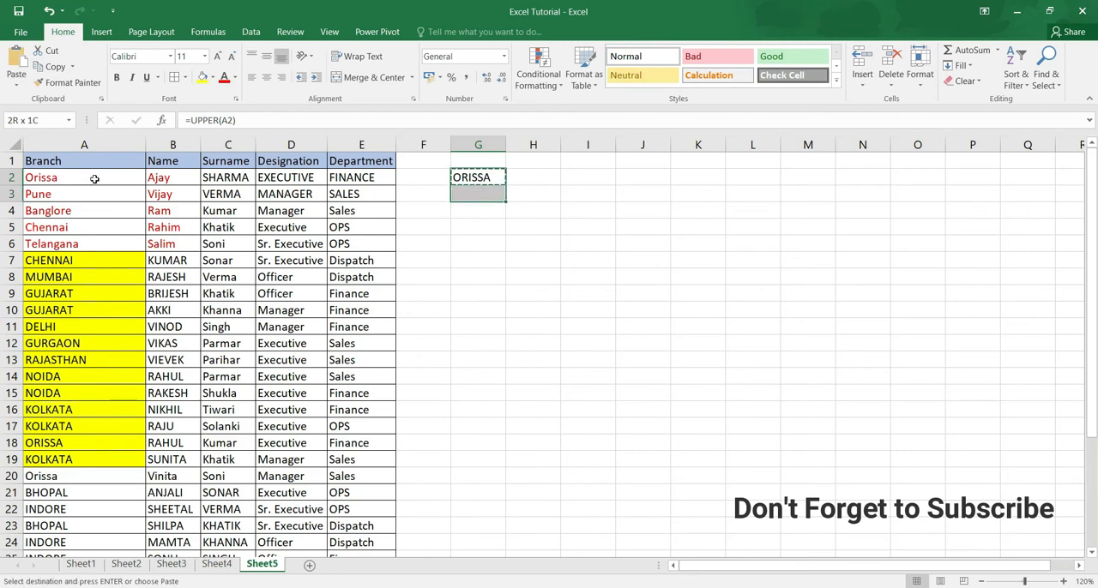
key(shift+Down)
key(shift+Down)
key(shift+Down)
key(shift+Down)
key(shift+Down)
key(shift+Down)
key(shift+Down)
key(shift+Down)
key(shift+Down)
key(shift+Down)
key(shift+Down)
key(shift+Down)
key(shift+Down)
key(shift+Down)
key(shift+Down)
key(shift+Down)
key(shift+Down)
key(shift+Down)
key(shift+Down)
key(shift+Down)
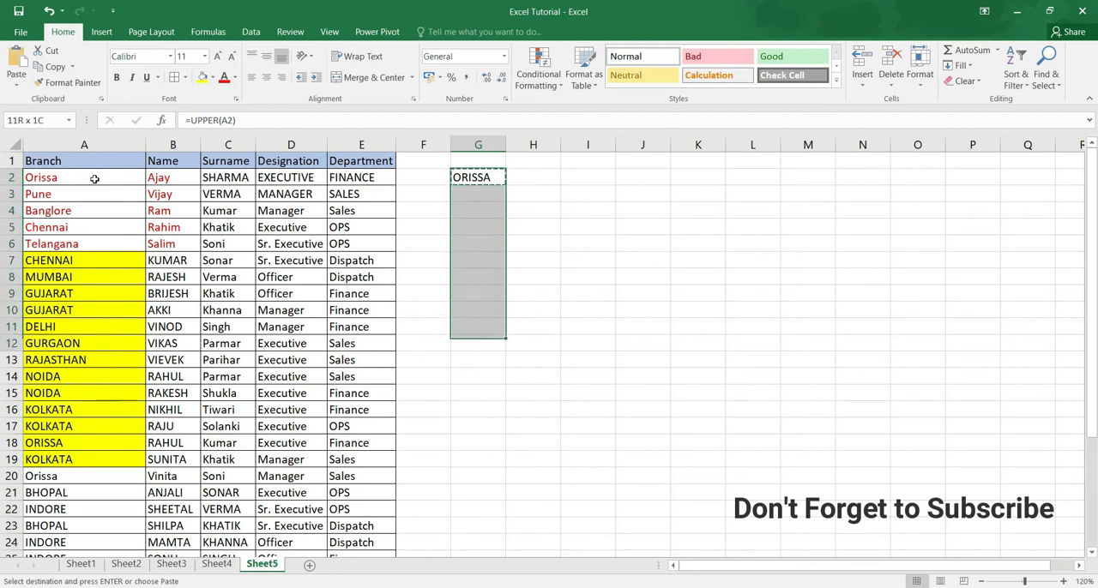
key(shift+Down)
key(shift+Down)
key(shift+Down)
key(shift+Down)
key(shift+Down)
key(shift+Down)
key(shift+Down)
key(shift+Down)
key(shift+Down)
key(shift+Down)
key(shift+Down)
key(shift+Down)
key(shift+Down)
key(shift+Down)
key(shift+Down)
key(shift+Down)
key(shift+Down)
key(shift+Down)
key(shift+Down)
key(shift+Down)
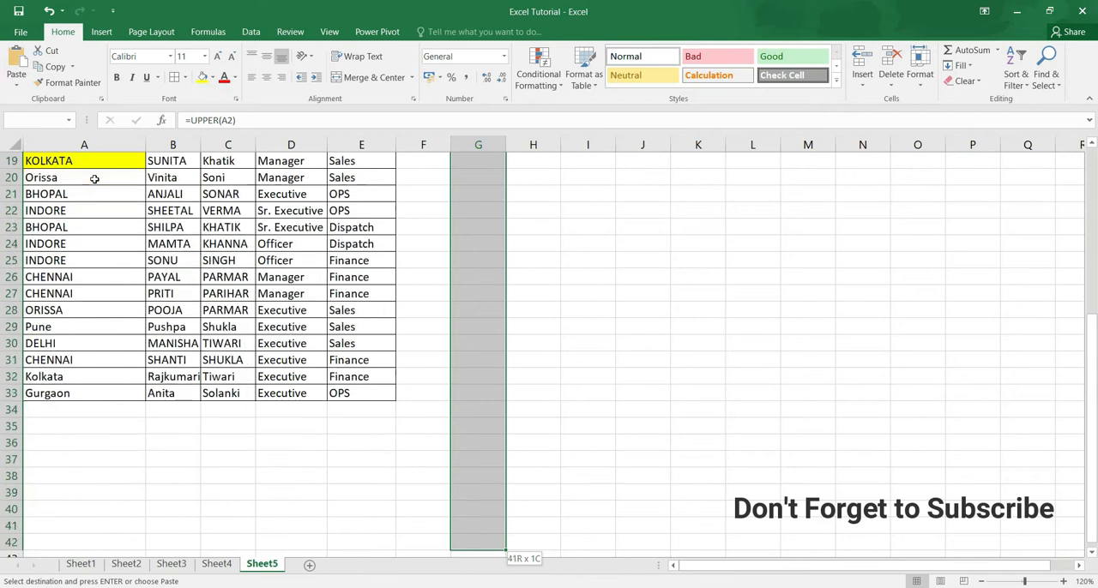
key(shift+Up)
key(shift+Up)
key(shift+Up)
key(shift+Up)
key(shift+Up)
key(shift+Up)
key(shift+Up)
key(shift+Up)
key(shift+Up)
key(shift+Up)
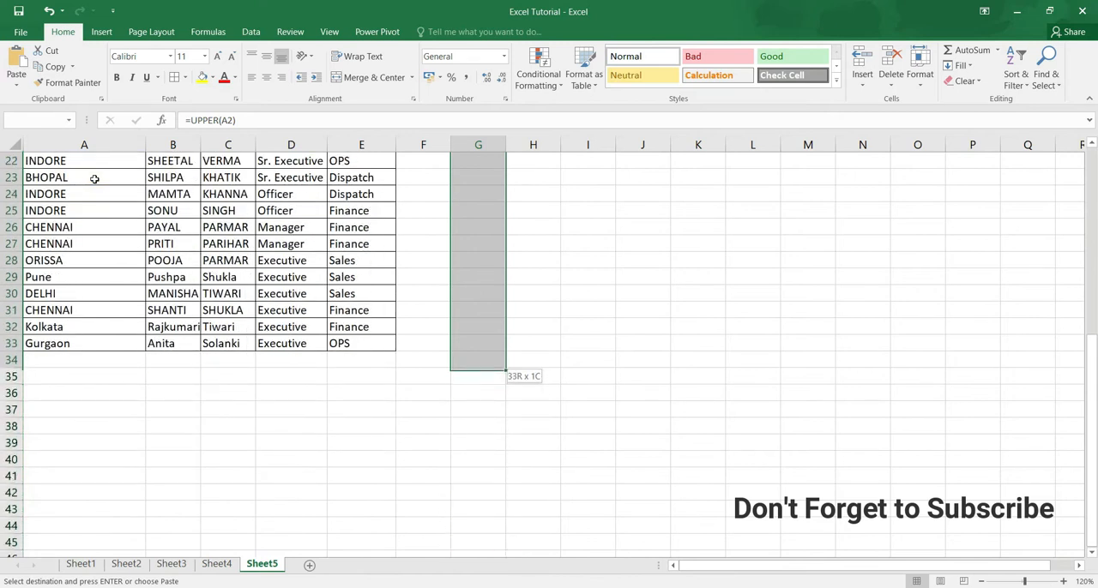
key(Return)
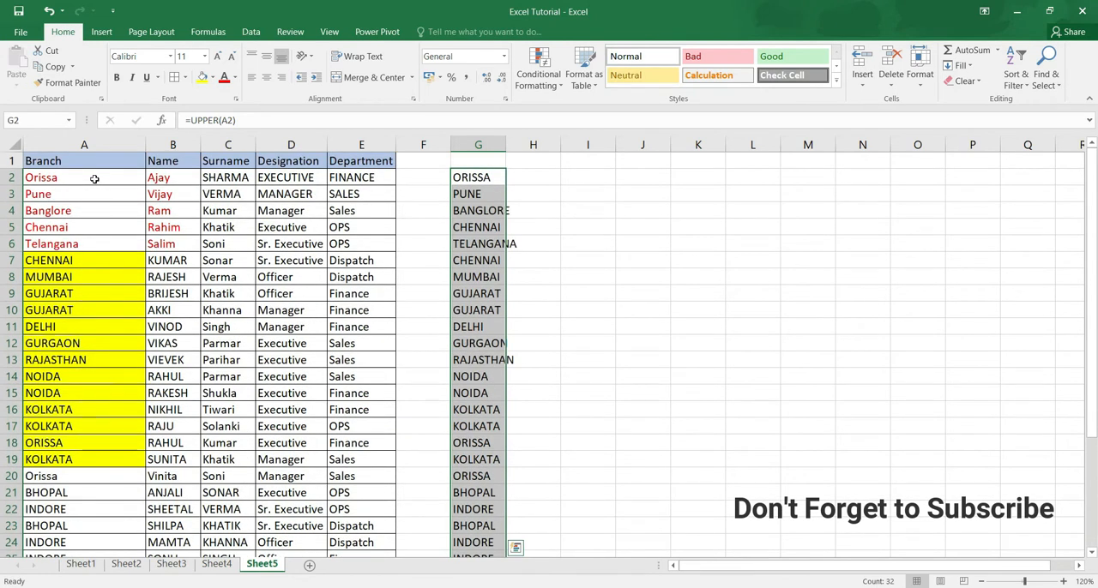
key(Up)
key(Down)
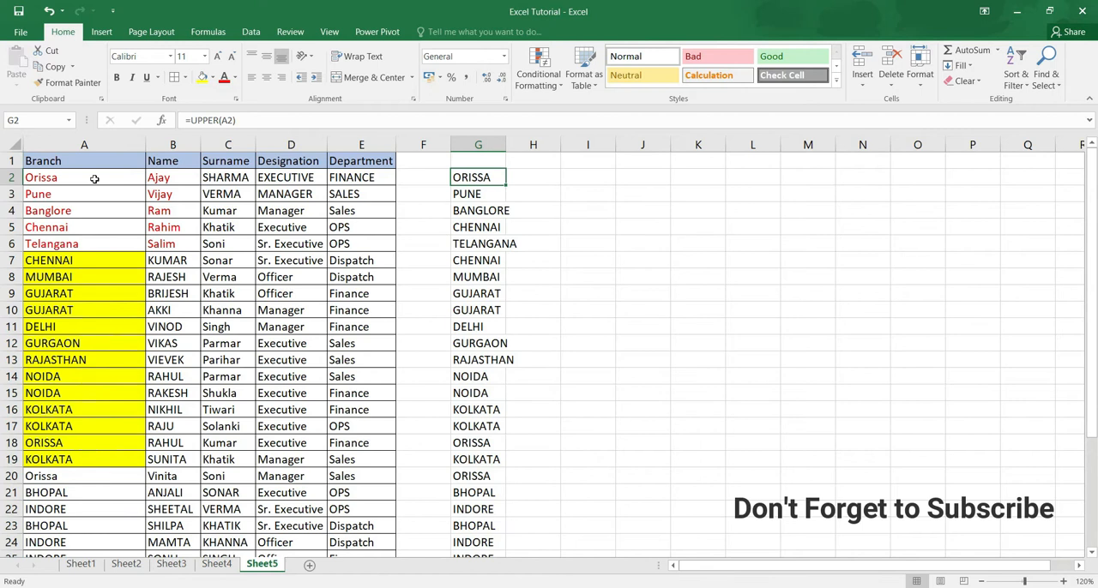
Step: Compare A10 and A4 with their uppercase versions in column G, and widen column G to fit the longest branch names
click(93, 310)
click(481, 315)
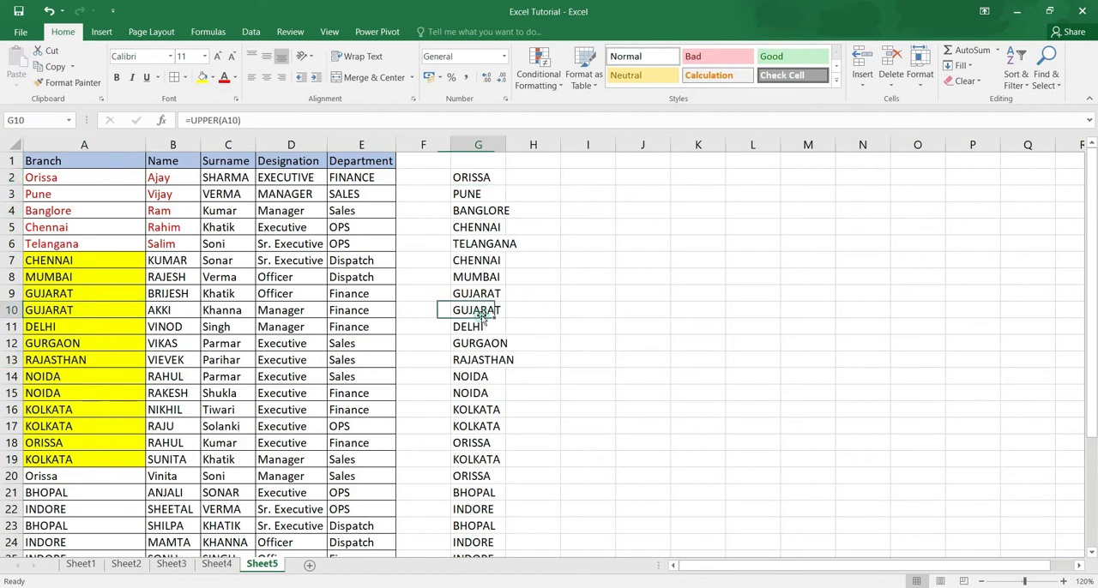
click(92, 206)
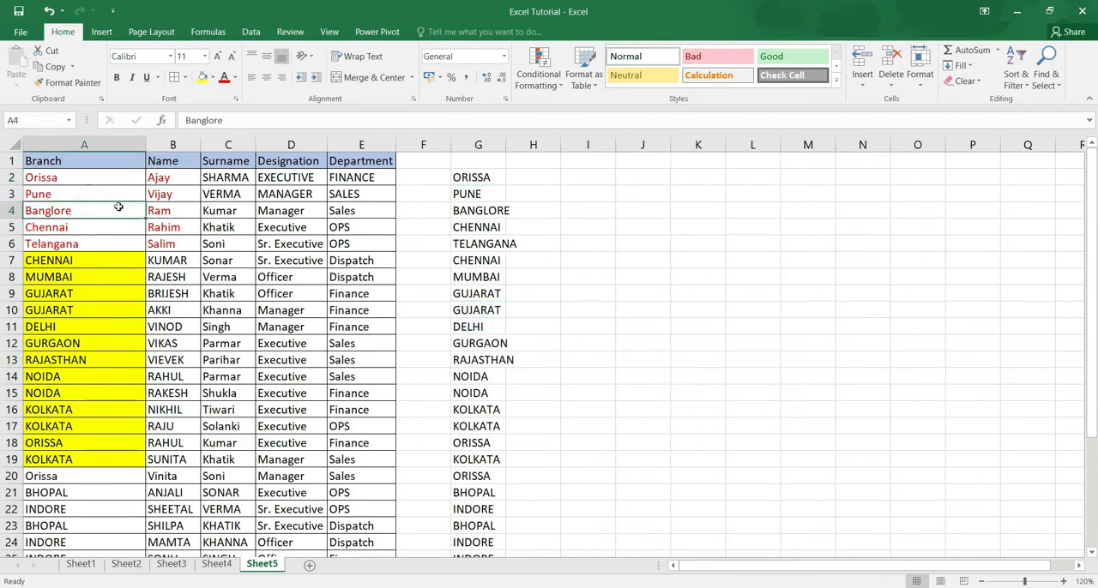
click(471, 211)
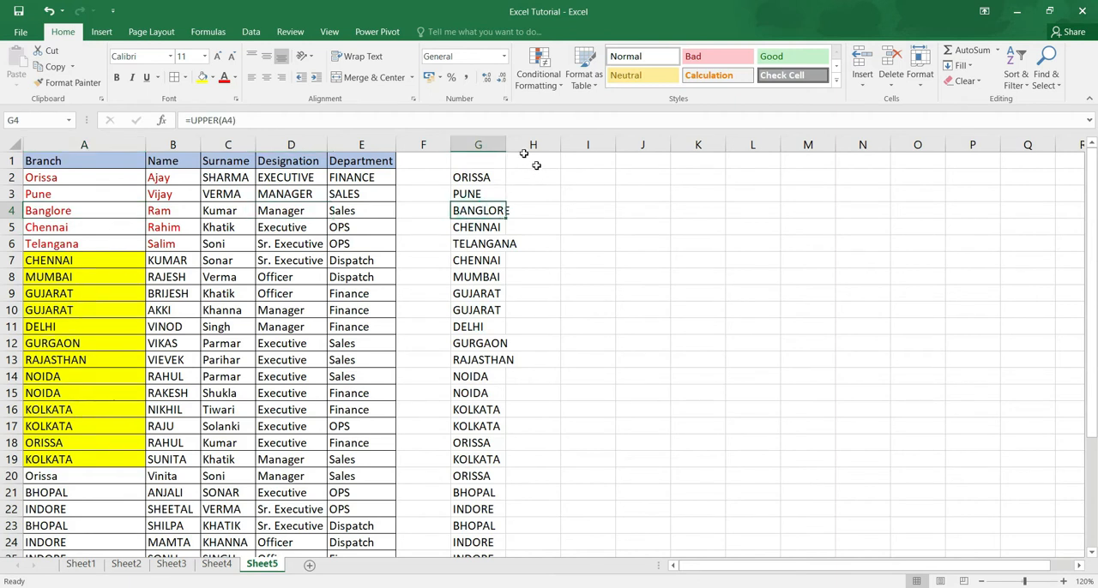
drag(506, 144, 546, 144)
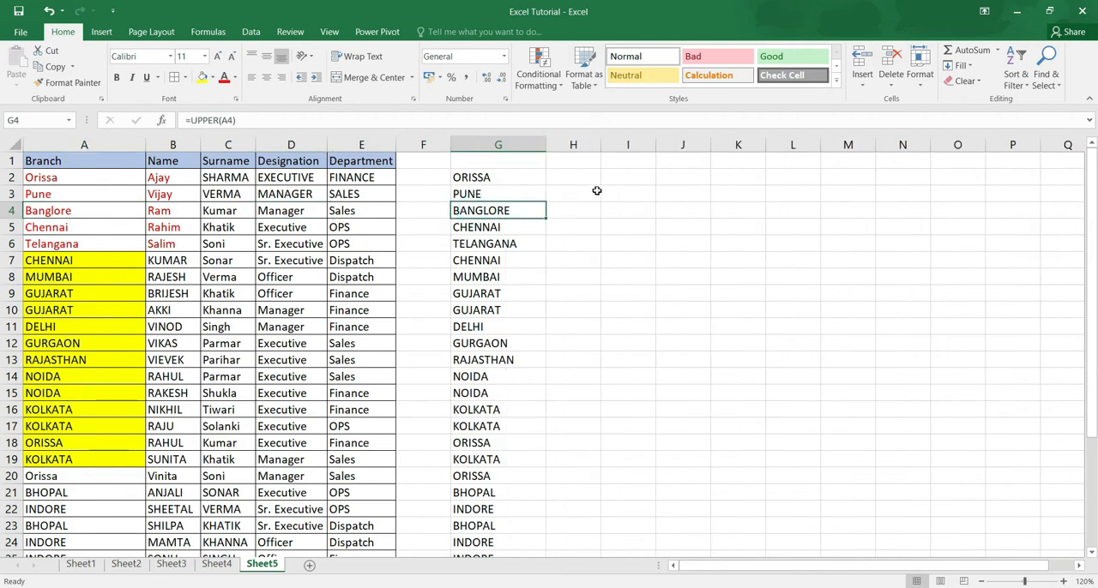
click(573, 176)
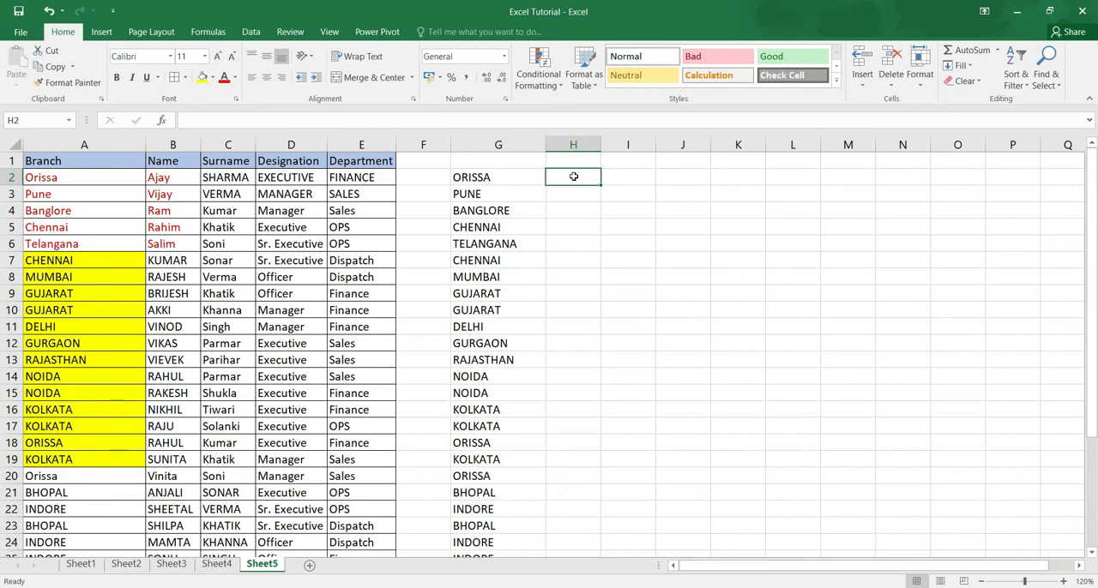
text(=)
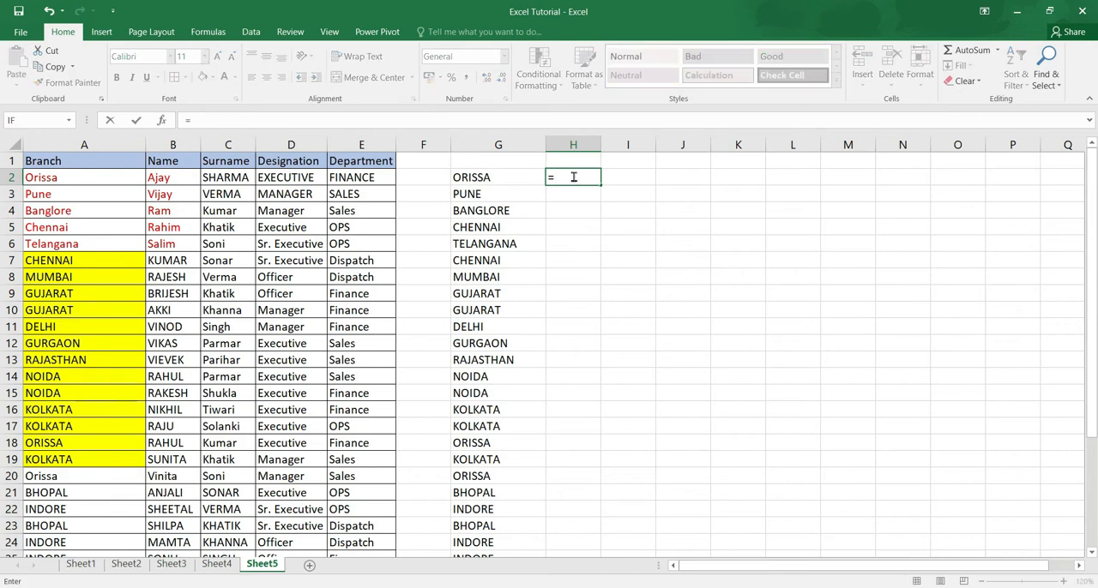
key(Escape)
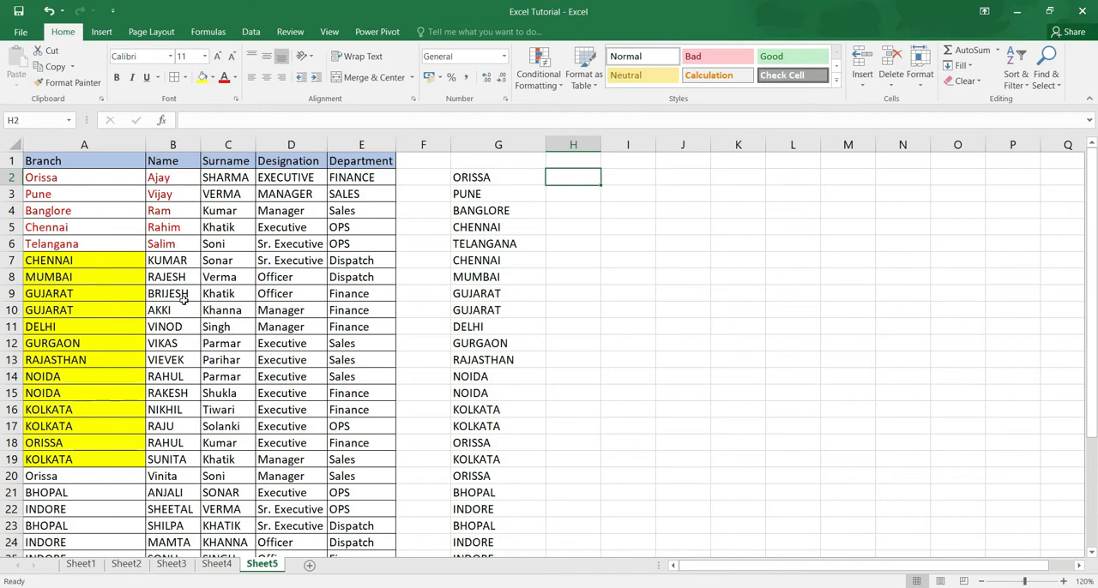
Step: Review the names in B7:B19 and B2:B6, and enter the formula =LOWER(B2) in cell H2
drag(177, 261, 171, 459)
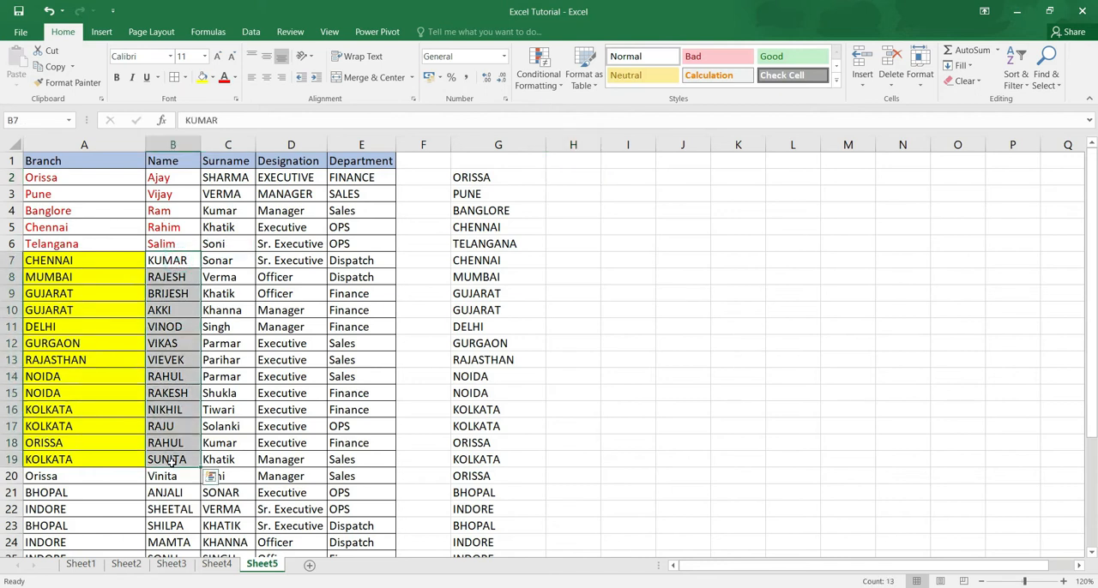
drag(184, 179, 180, 247)
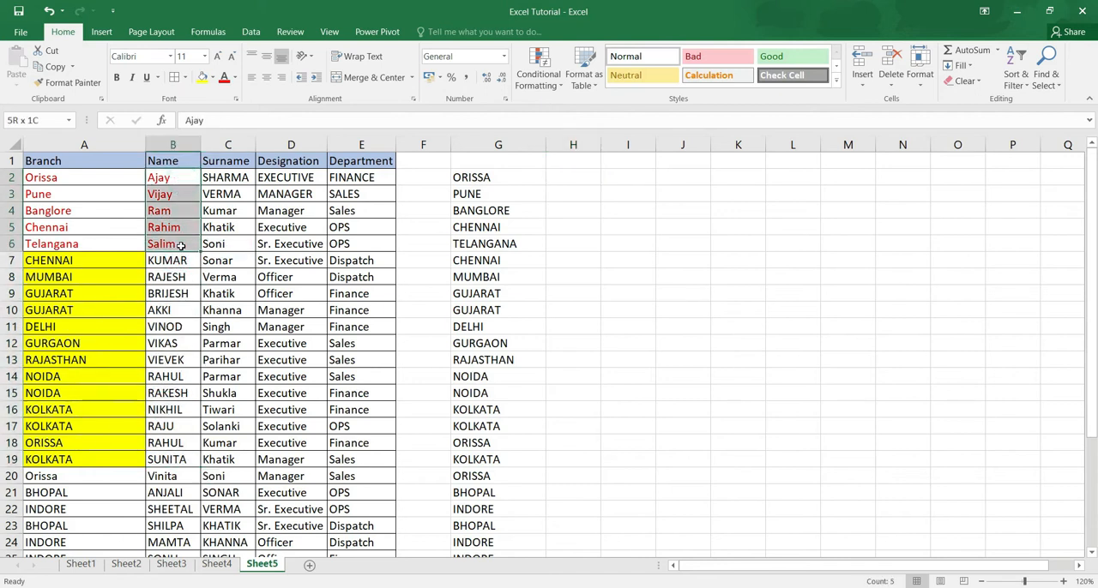
click(584, 181)
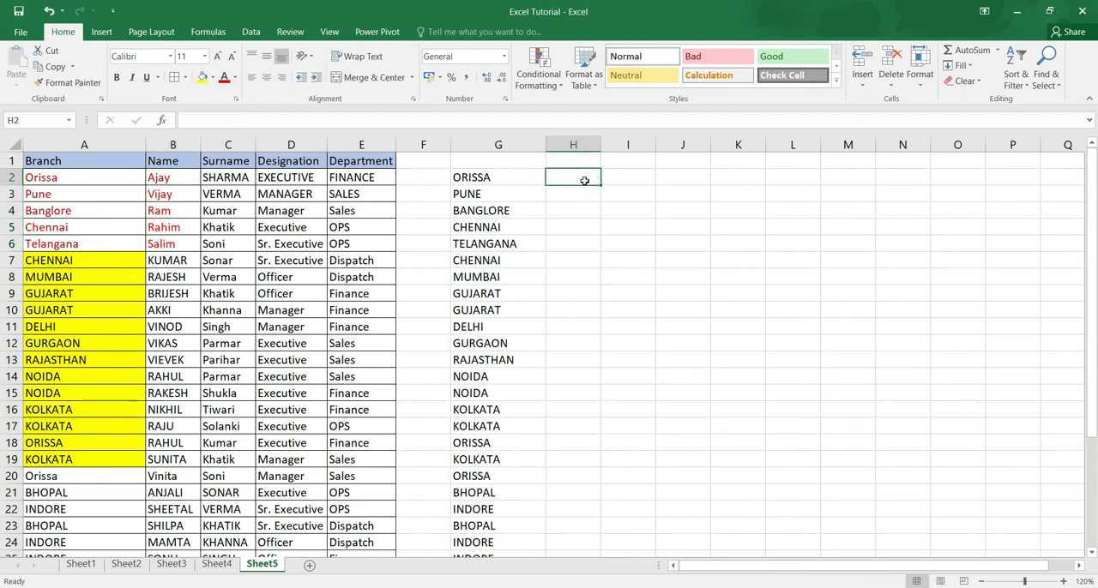
text(=lower)
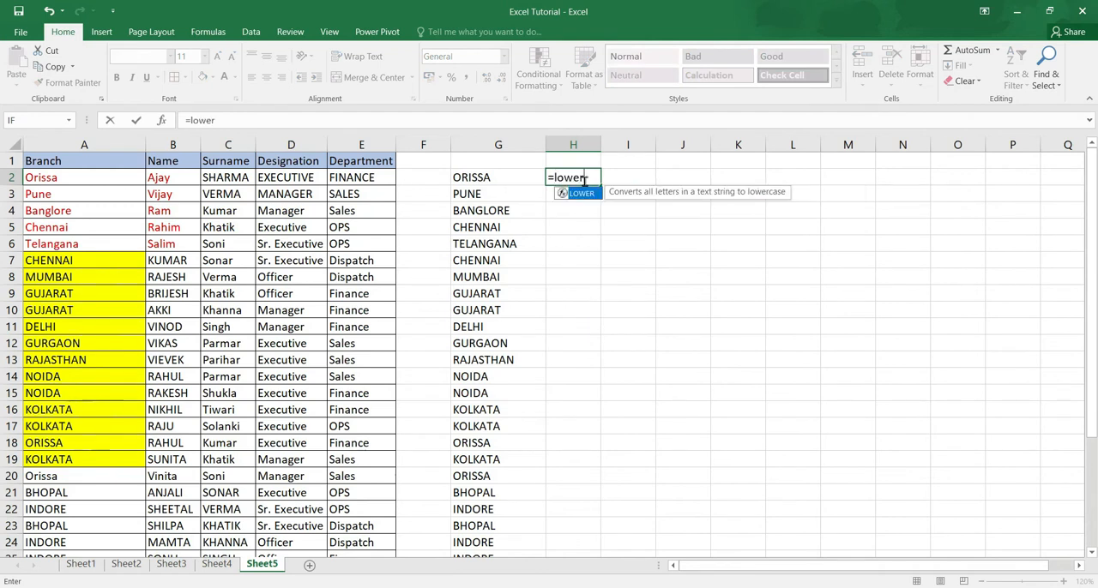
text(()
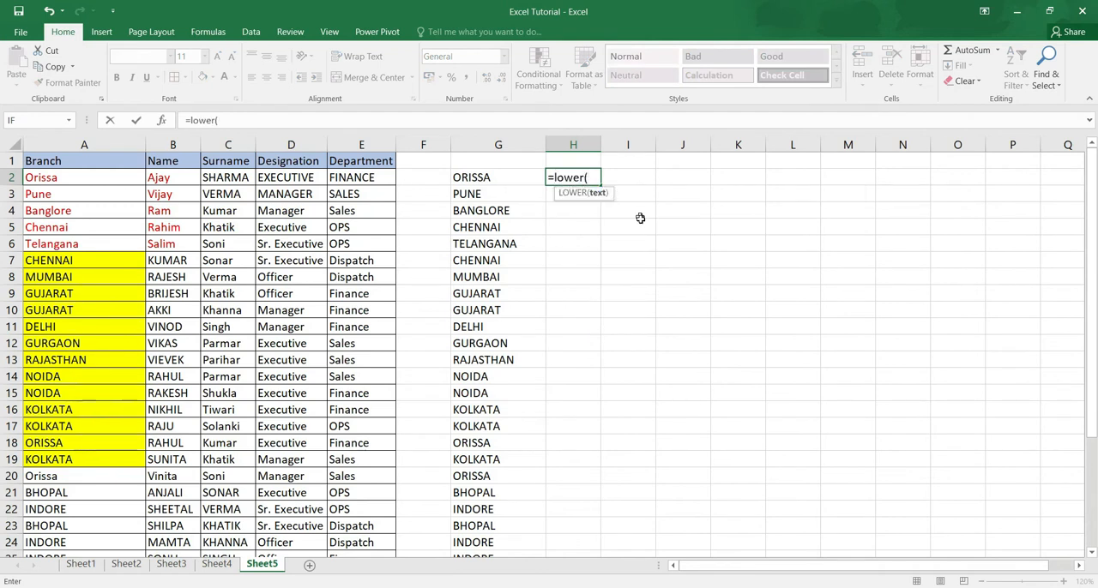
click(174, 177)
text())
key(Return)
Step: Copy the LOWER formula from H2 down column H to cover all names through row 33
key(Up)
scroll(175, 175, down, 1)
key(ctrl+c)
key(Right)
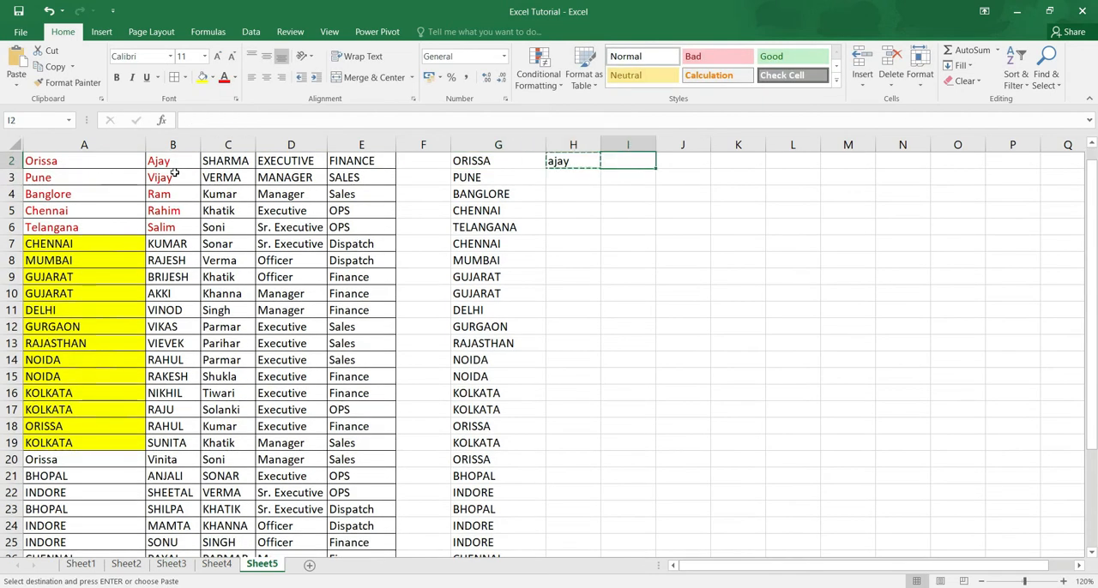
scroll(174, 174, up, 1)
key(Left)
key(shift+Down)
key(shift+Down)
key(shift+Down)
key(shift+Down)
key(shift+Down)
key(shift+Down)
key(shift+Down)
key(shift+Down)
key(shift+Down)
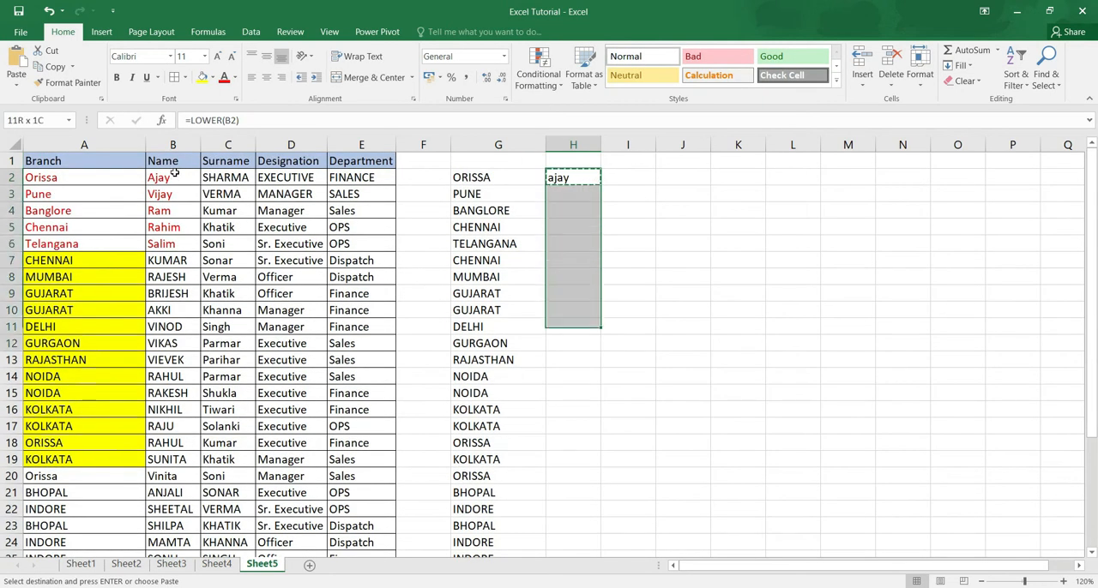
key(shift+Down)
key(shift+Down)
key(shift+Down)
key(shift+Down)
key(shift+Down)
key(shift+Down)
key(shift+Down)
key(shift+Down)
key(shift+Down)
key(shift+Down)
key(shift+Down)
key(shift+Down)
key(shift+Down)
key(shift+Down)
key(shift+Down)
key(shift+Down)
key(shift+Down)
key(shift+Down)
key(shift+Down)
key(shift+Down)
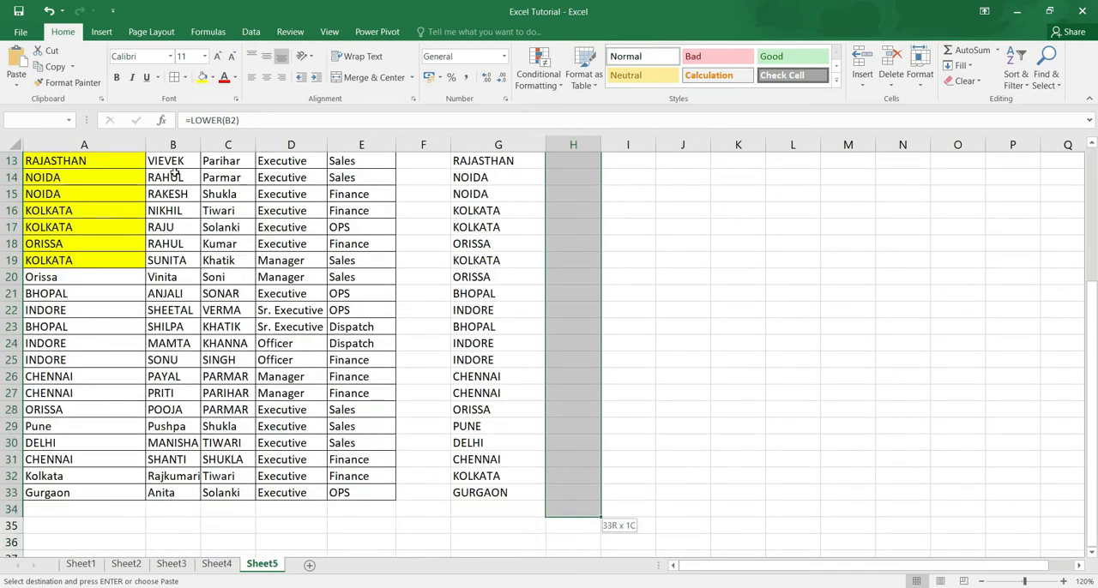
key(Return)
key(Up)
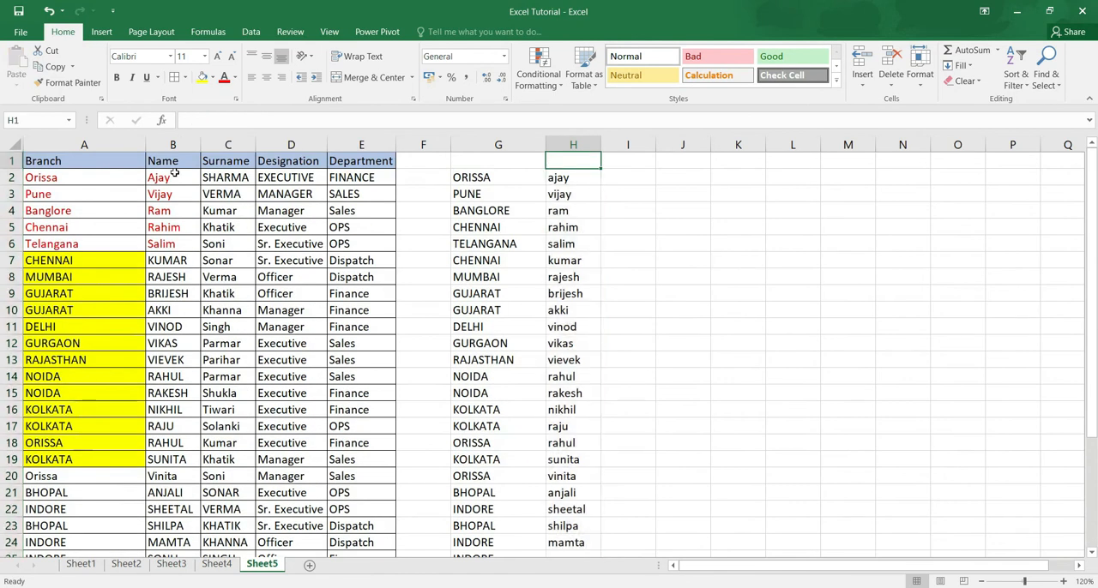
key(Down)
key(Down)
key(Up)
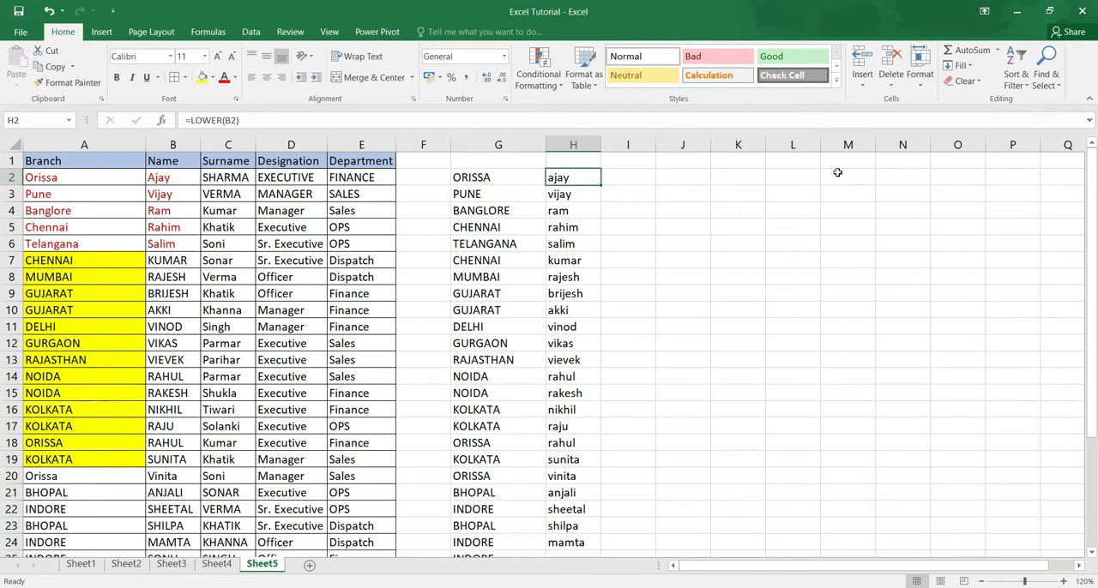
Step: Enter the first name from B2 in cell I2 with only its initial letter capitalised, as a pattern example
click(640, 179)
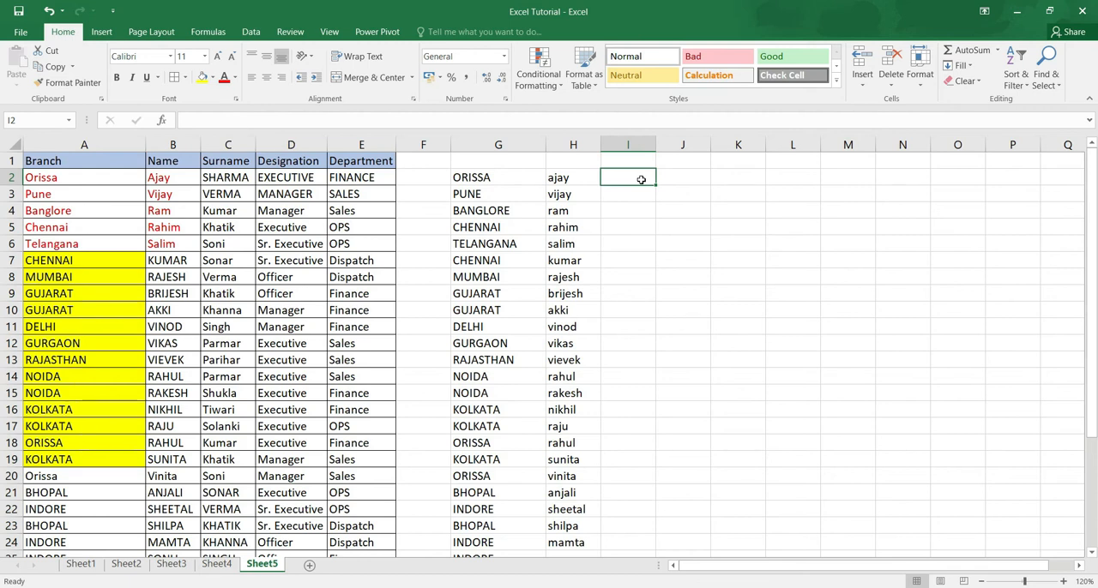
text(Ajay)
key(Return)
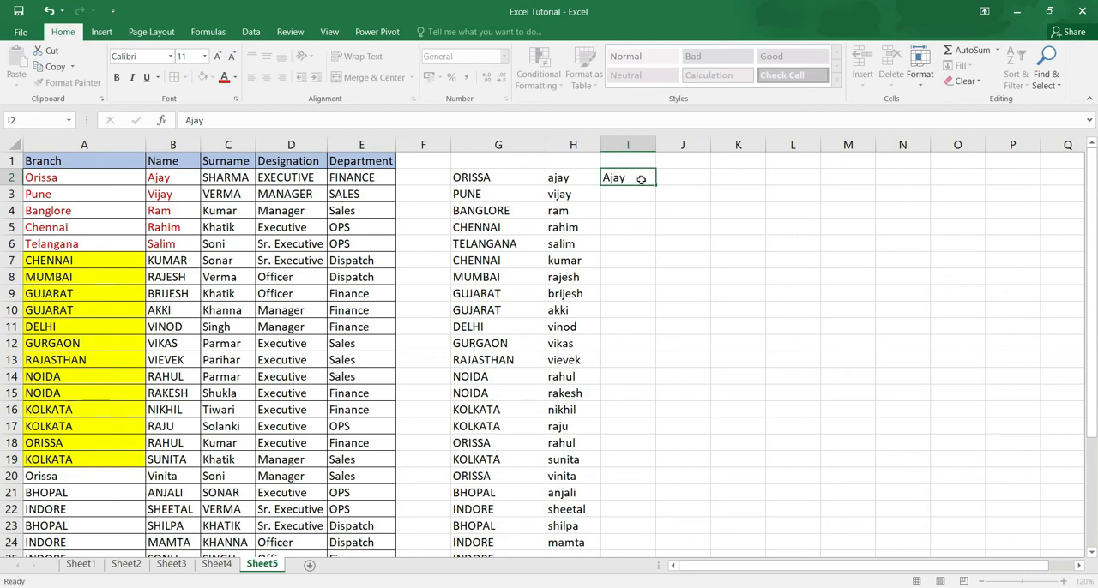
Step: Apply Flash Fill to I2:I33 to complete the remaining names in the same capitalisation as I2
drag(629, 180, 627, 494)
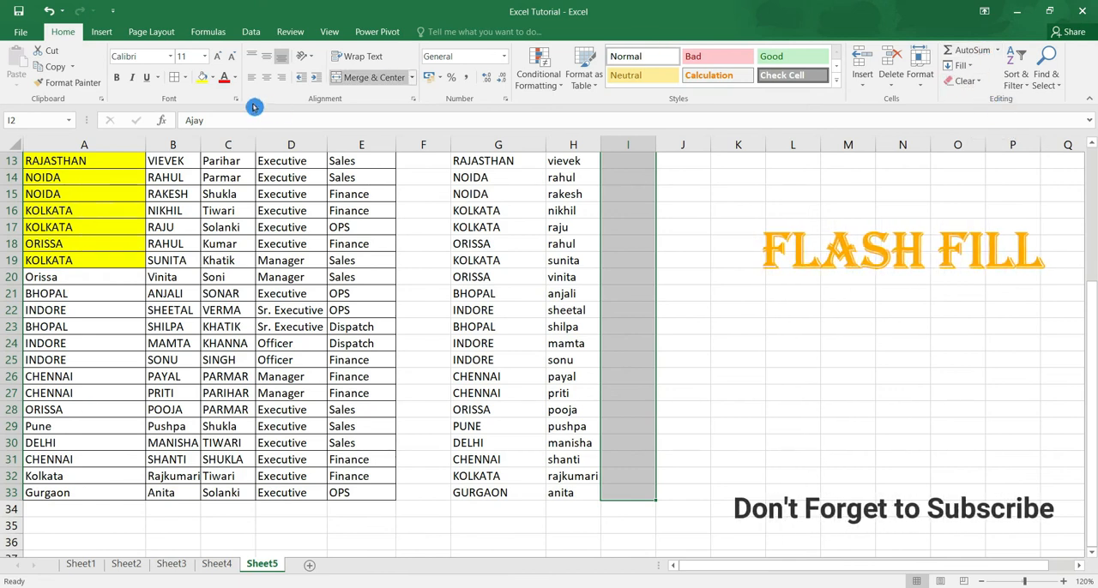
click(972, 68)
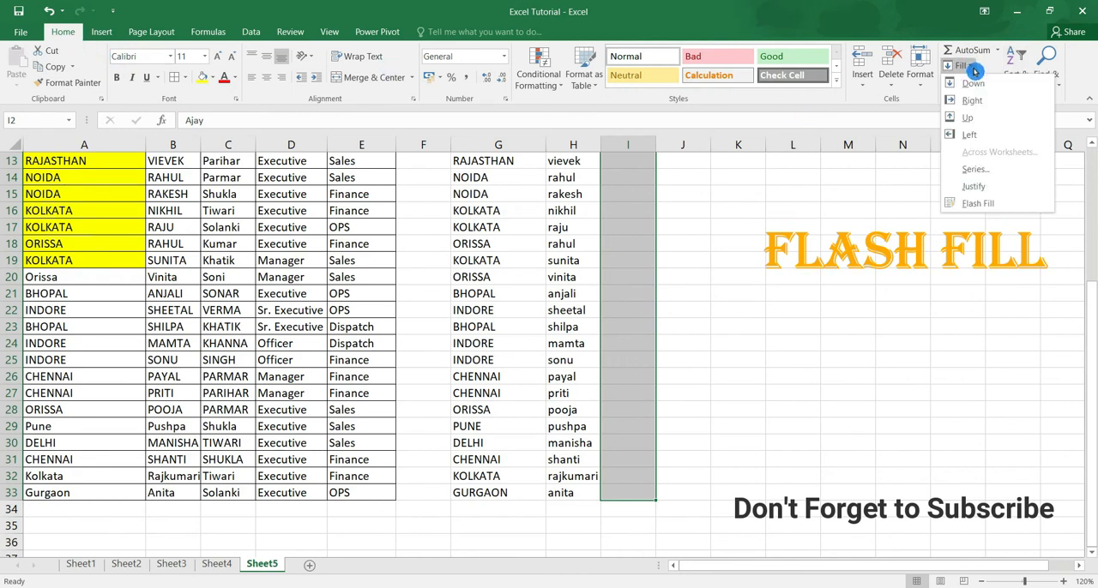
click(1001, 211)
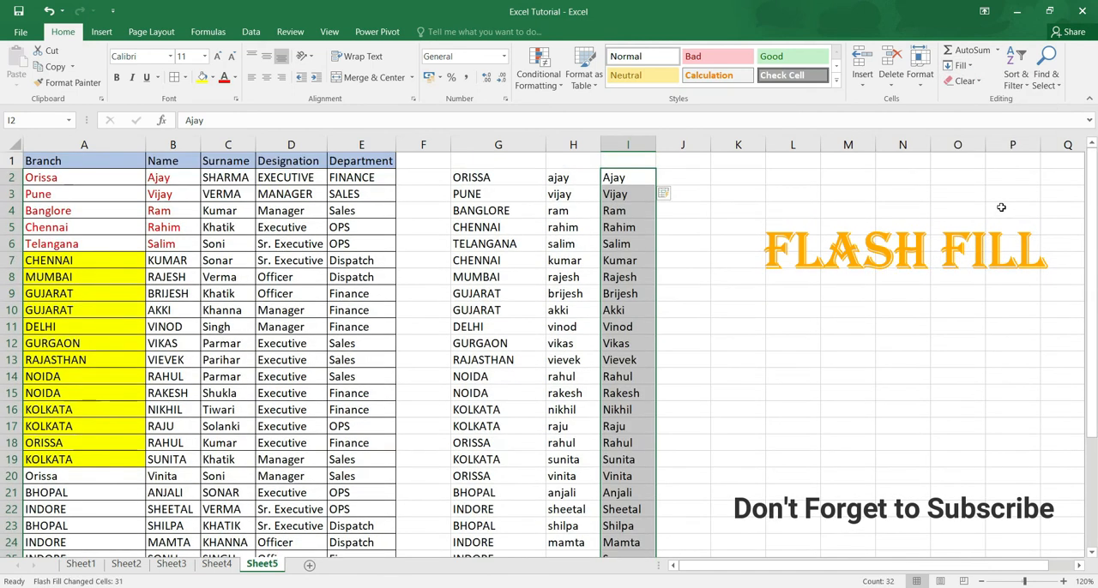
Step: Locate the Flash Fill command among the data tools
click(250, 32)
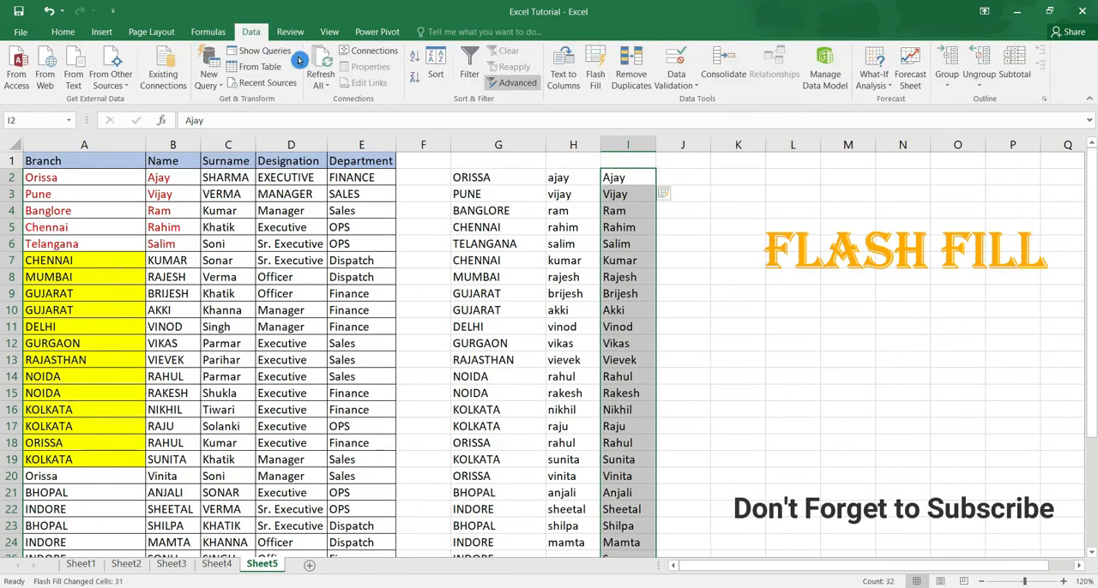